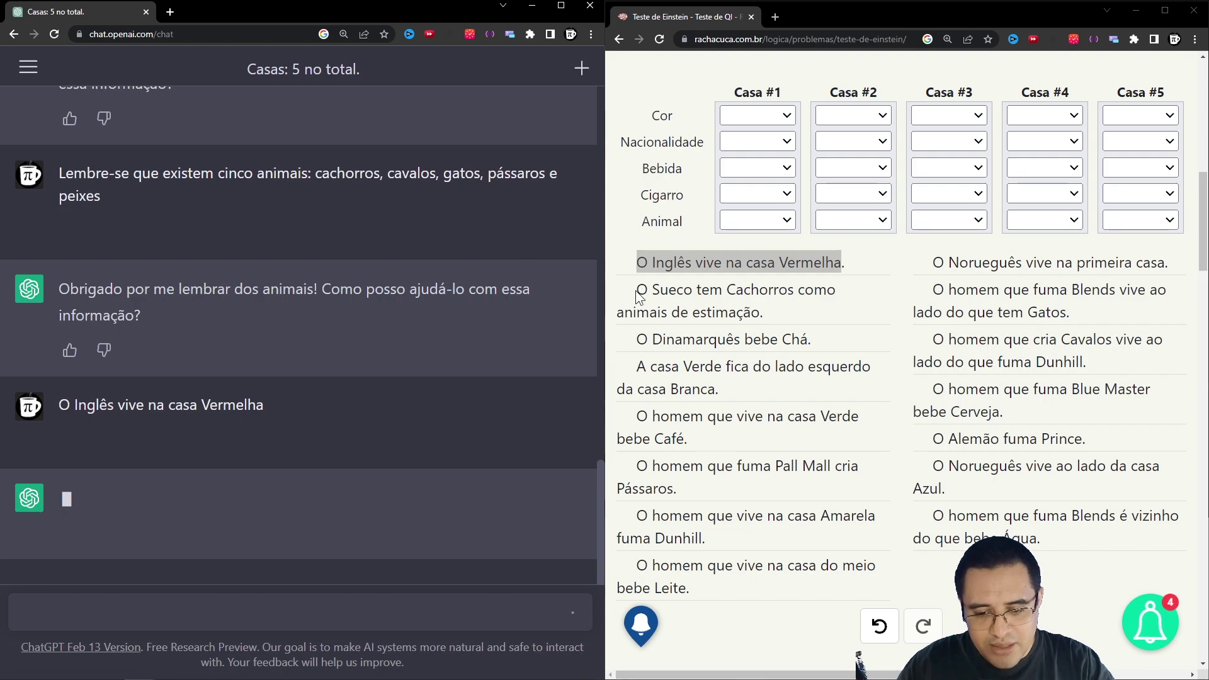
- Paste the Sueco/Cachorros and Dinamarquês/Chá clues into ChatGPT and send them
left_click_drag(637, 289, 765, 312)
key("ctrl+c")
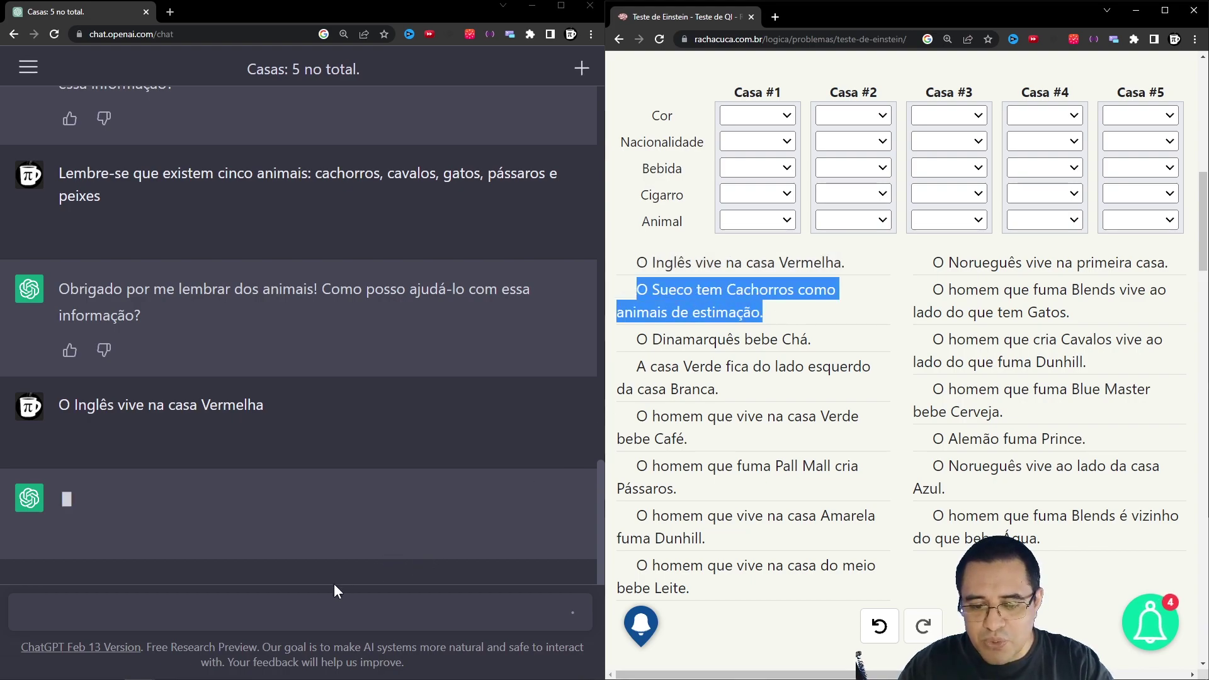
left_click(288, 577)
key("ctrl+v")
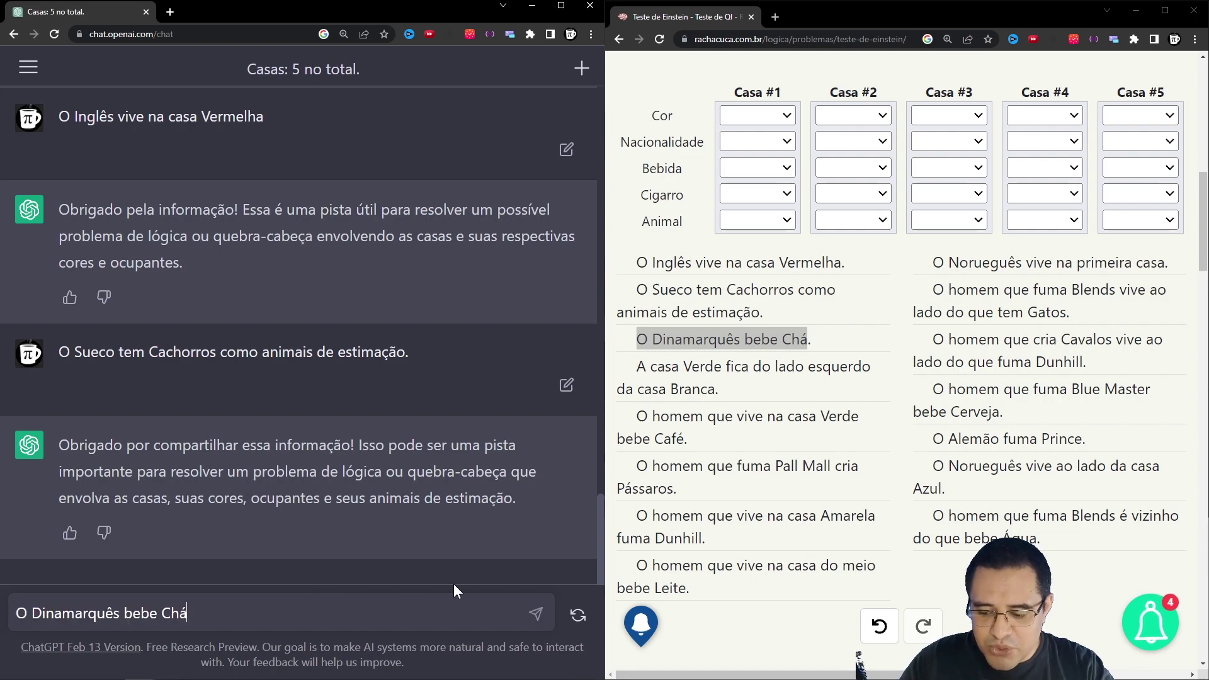
left_click(536, 614)
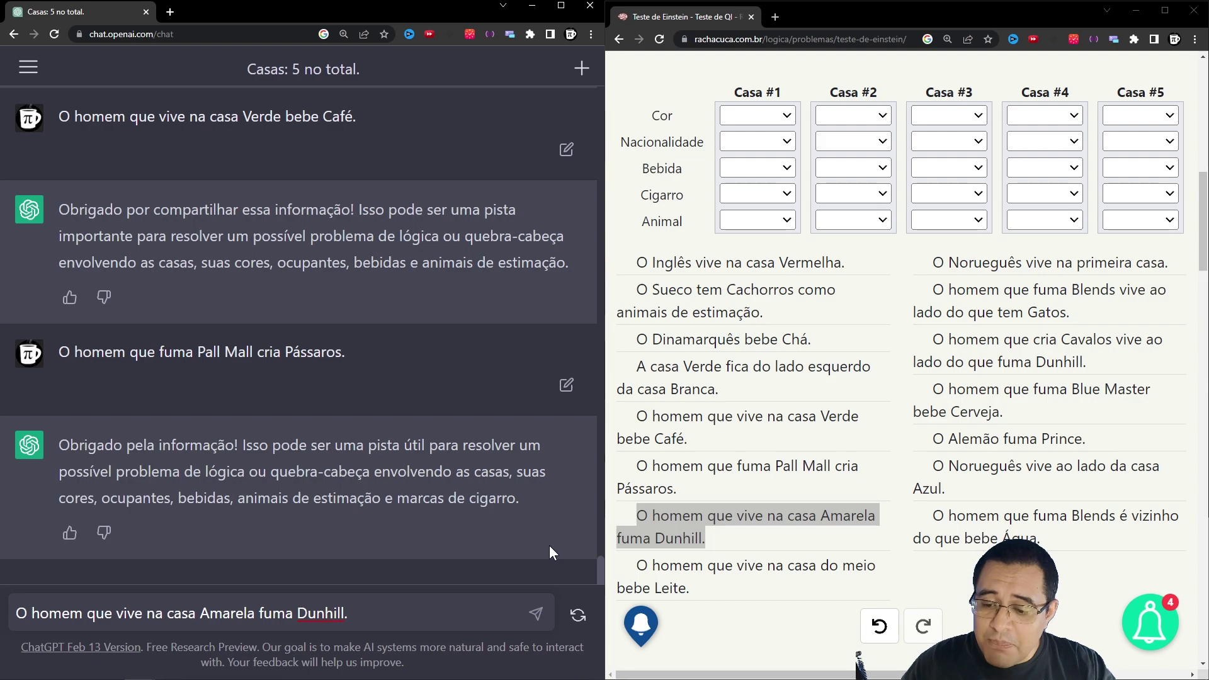
- Send the Amarela/Dunhill, middle-house Leite, Norueguês, Blends/Gatos and Cavalos/Dunhill clues to ChatGPT
left_click(536, 613)
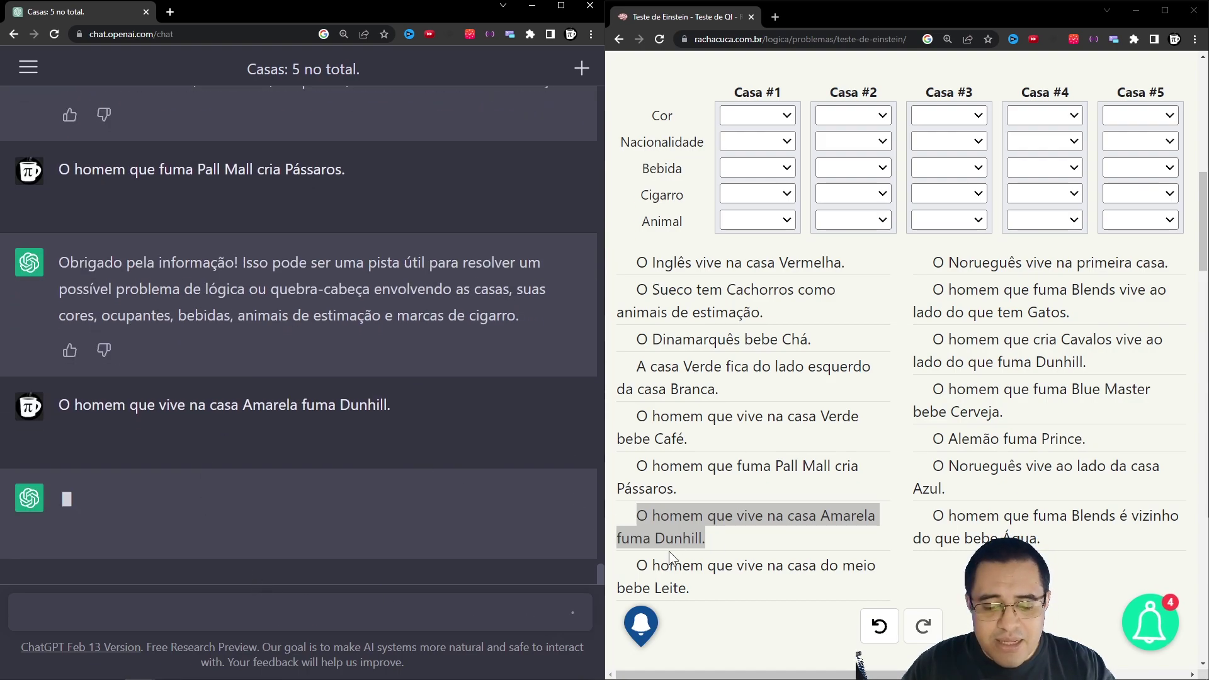
left_click_drag(637, 565, 651, 565)
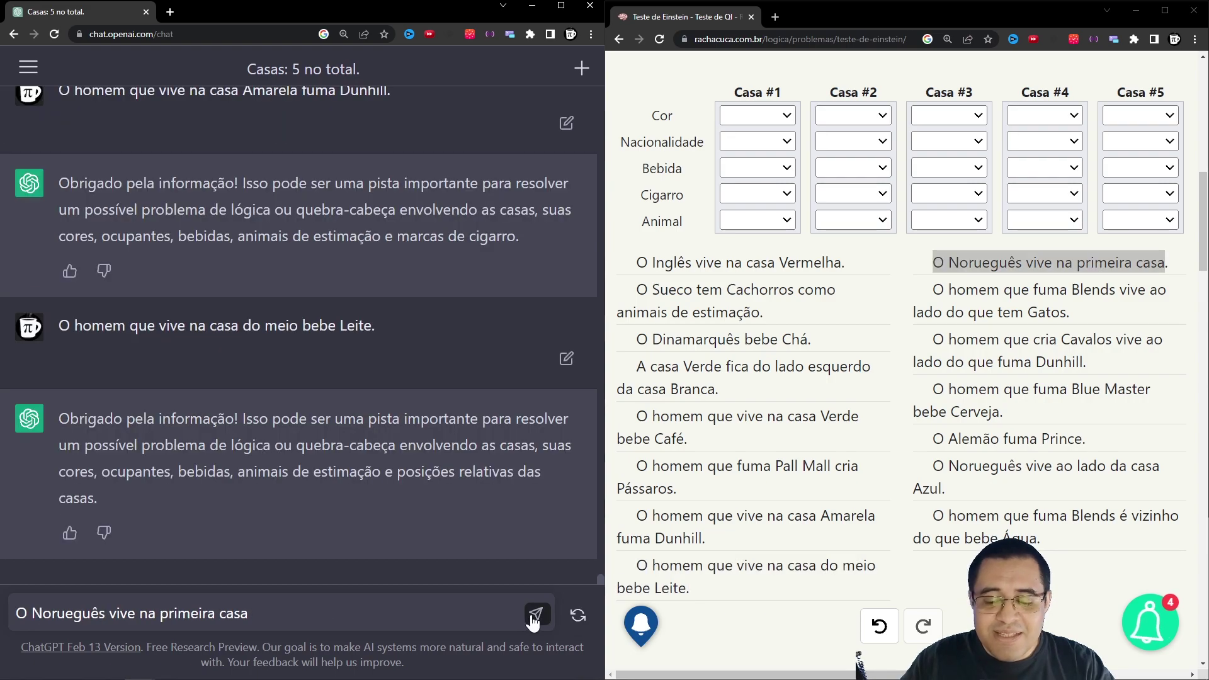
left_click(534, 615)
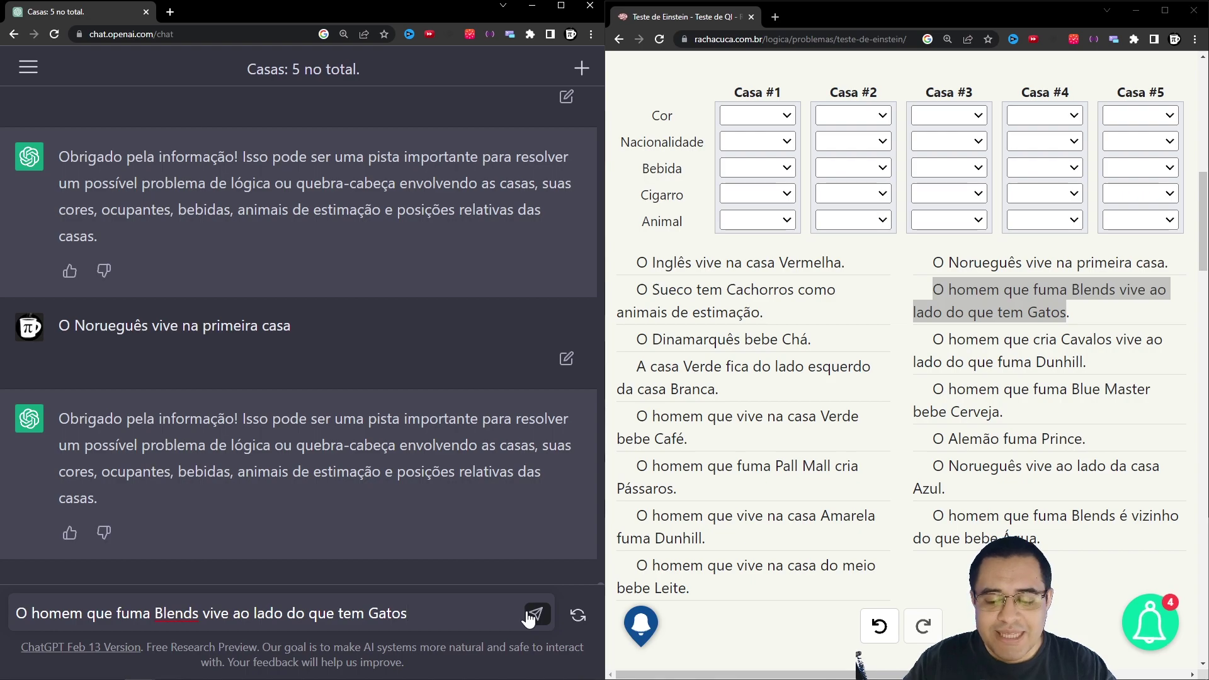
left_click(529, 617)
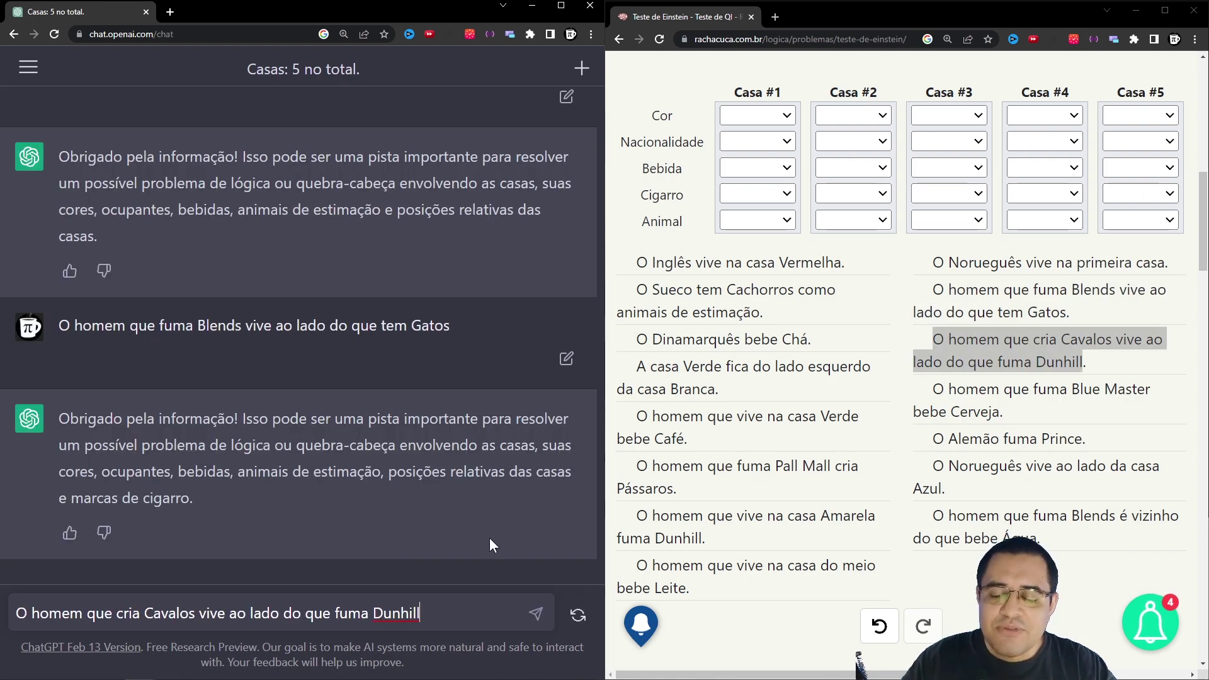
left_click(536, 615)
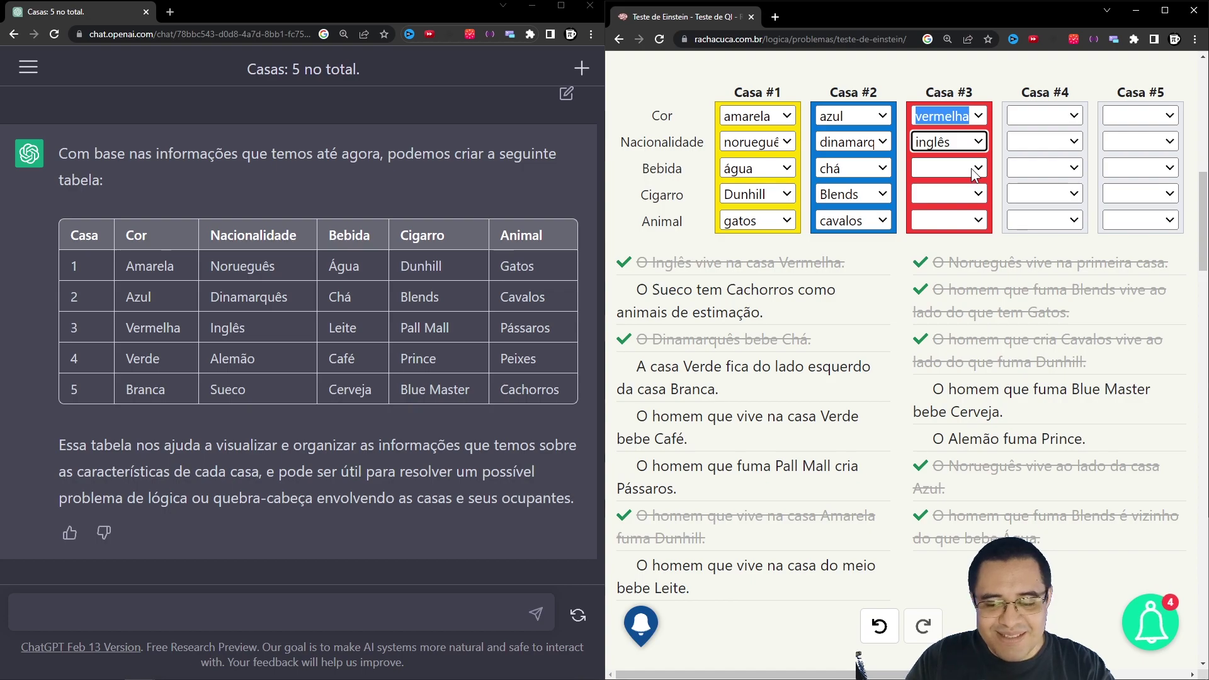
- Give house 3 leite, Pall Mall and pássaros, and set house 5's drink to cerveja
left_click(976, 167)
left_click(976, 195)
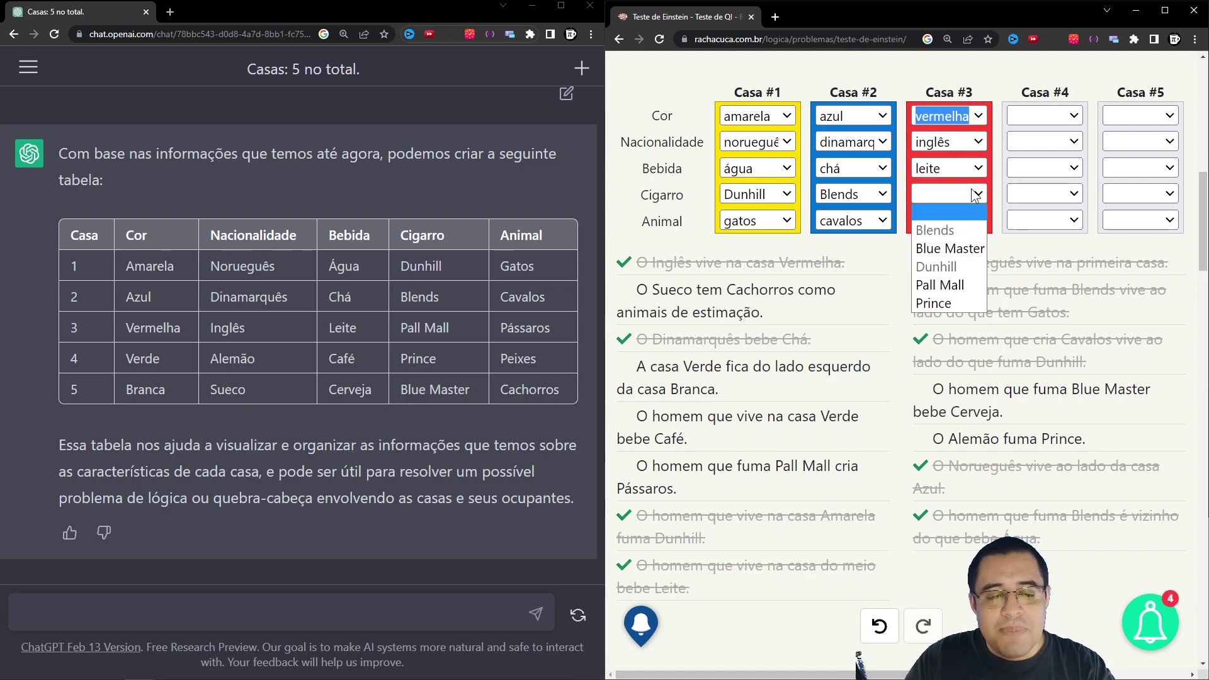
left_click(965, 284)
left_click(962, 220)
left_click(962, 221)
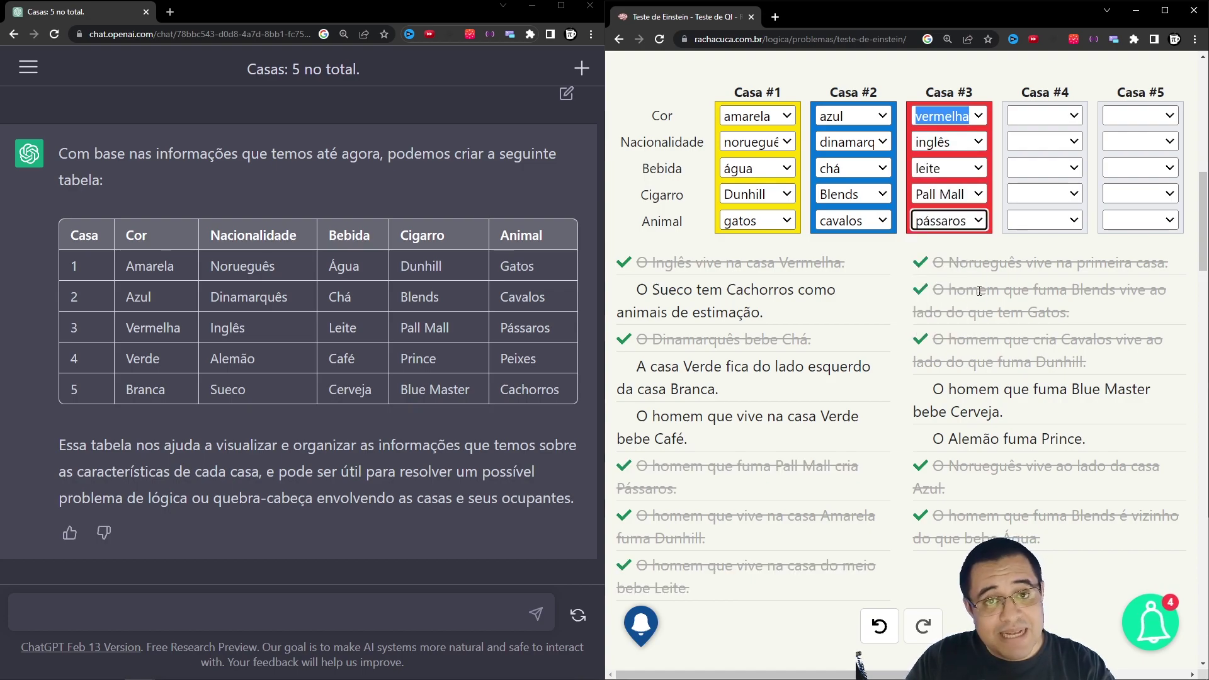
left_click(1150, 170)
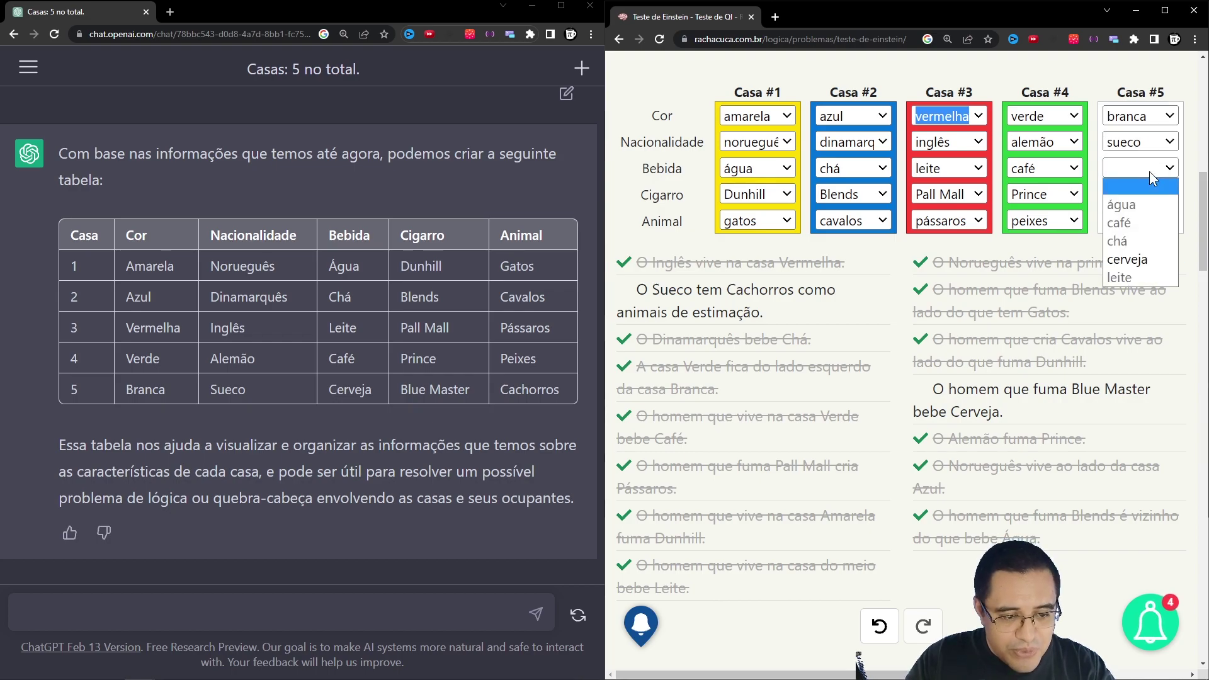
left_click(1149, 255)
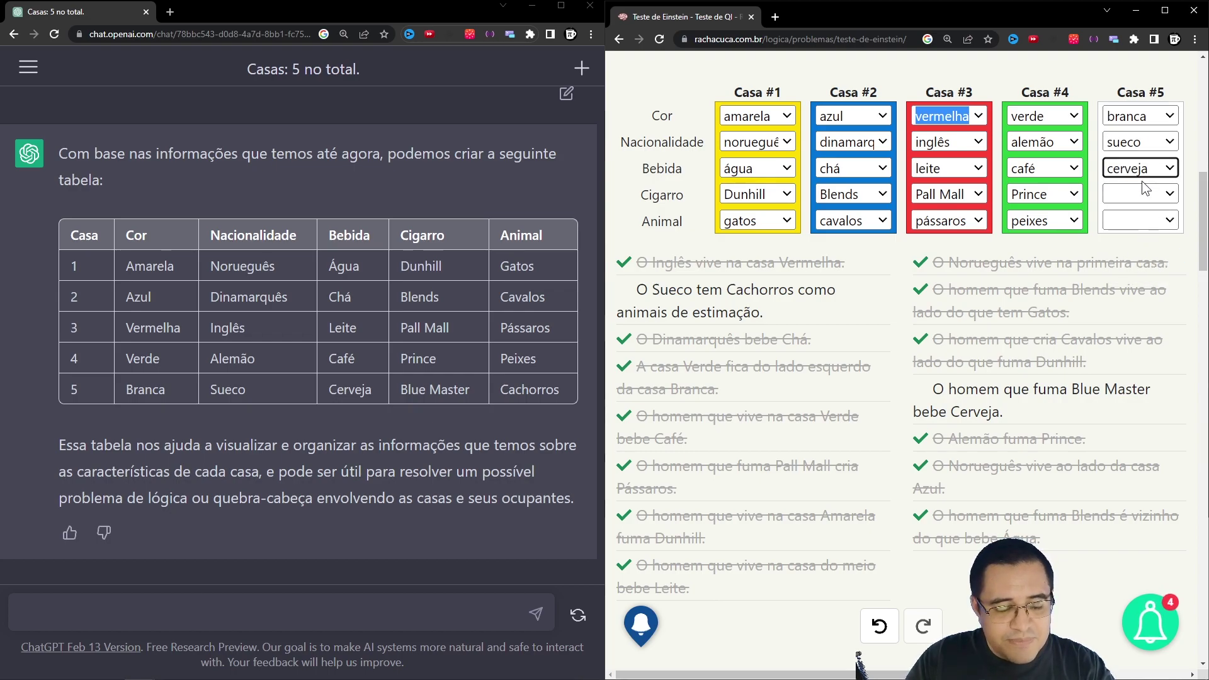